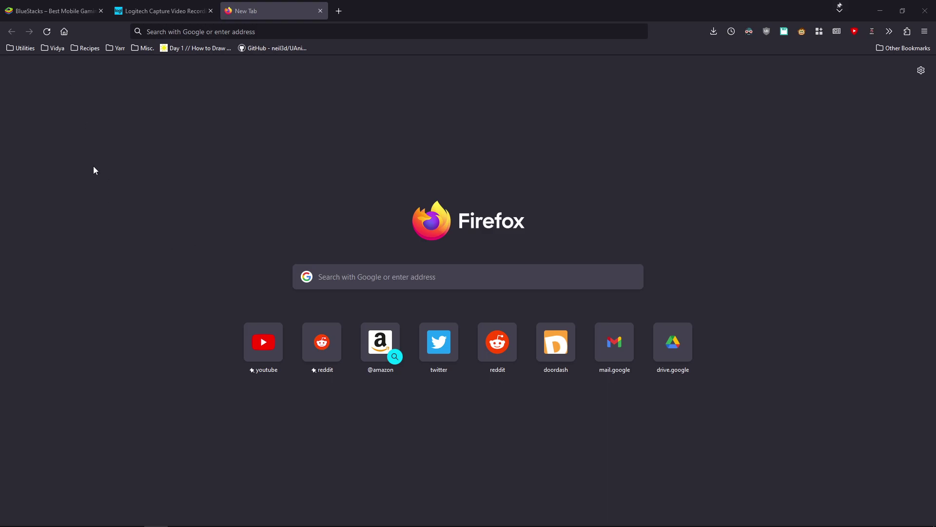
Look over the BlueStacks and Logitech Capture download tabs, then minimise Firefox.
{"action": "left_click", "coordinate": [48, 10]}
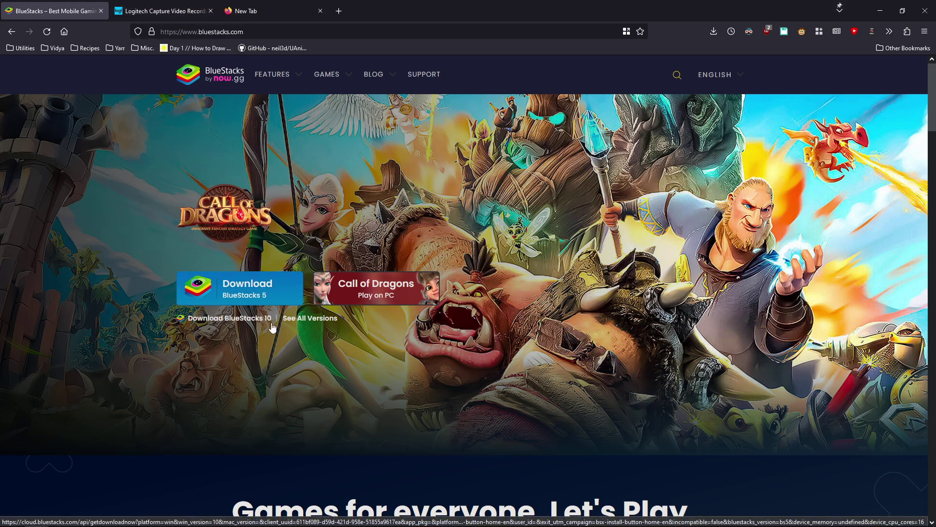
{"action": "left_click", "coordinate": [147, 11]}
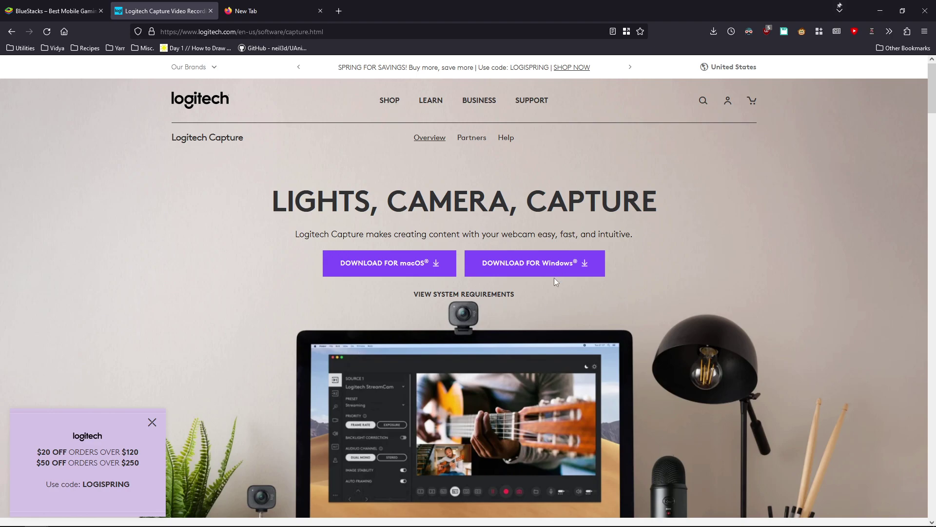
{"action": "left_click", "coordinate": [878, 9]}
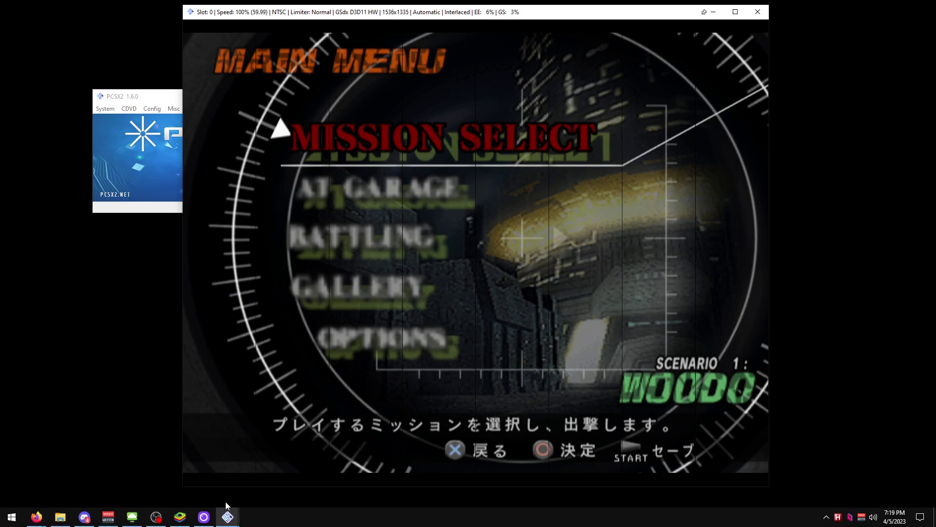
Set Logitech Capture's Source 2 to None after checking Source 1's PCSX2 capture.
{"action": "left_click", "coordinate": [205, 518]}
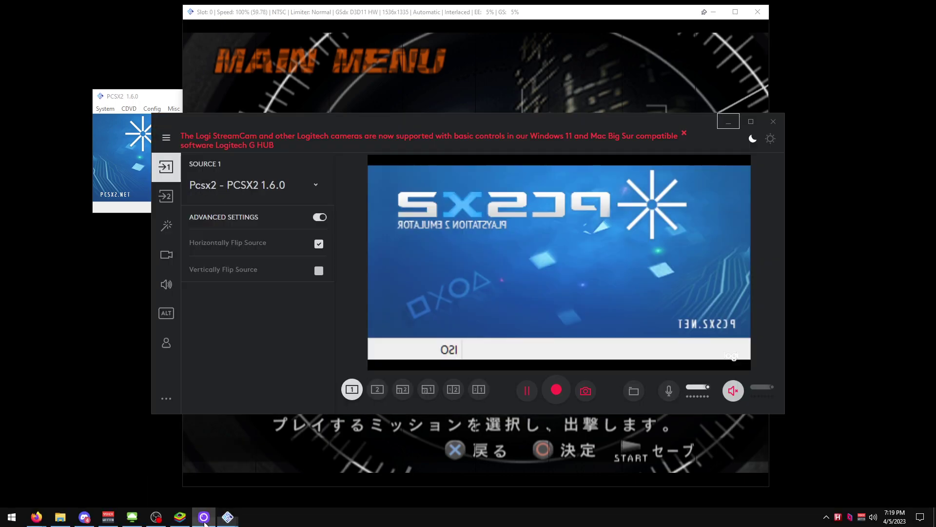
{"action": "left_click", "coordinate": [166, 197]}
{"action": "left_click", "coordinate": [252, 185]}
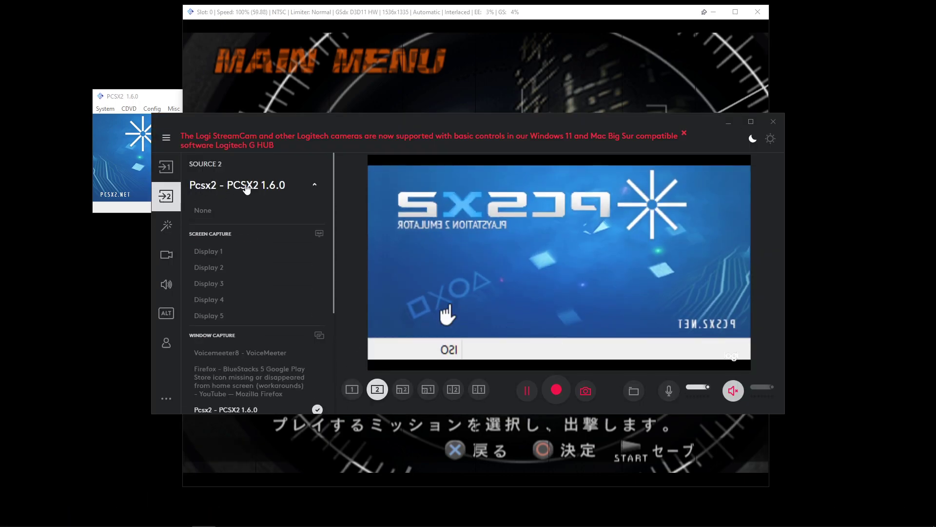
{"action": "left_click", "coordinate": [215, 209]}
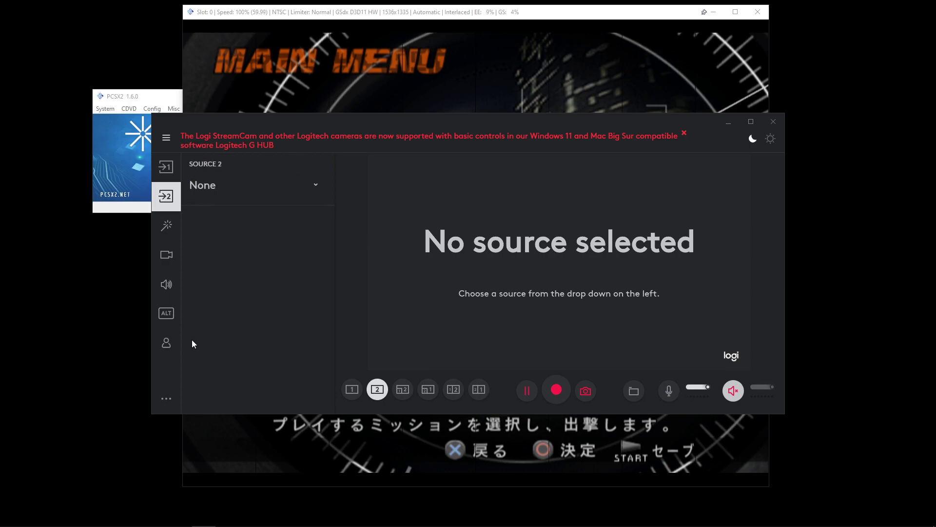
{"action": "left_click", "coordinate": [166, 166]}
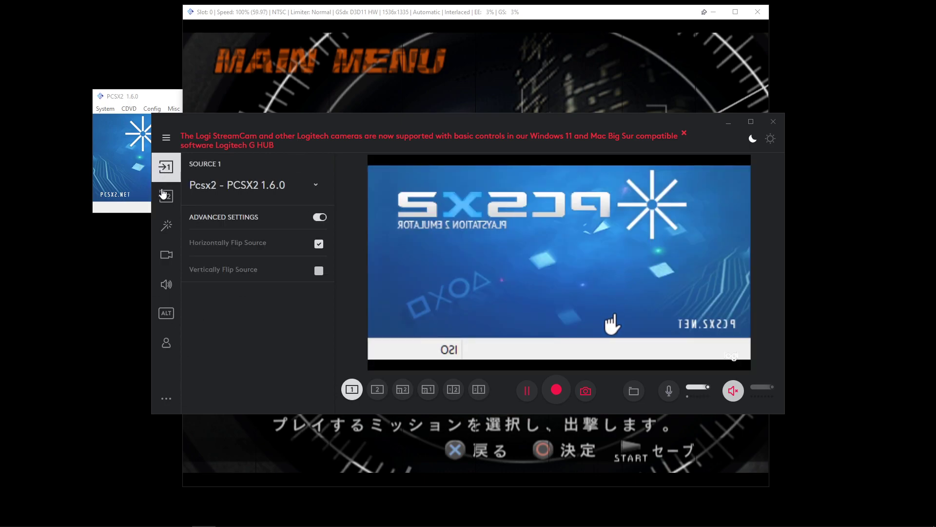
{"action": "left_click", "coordinate": [165, 196]}
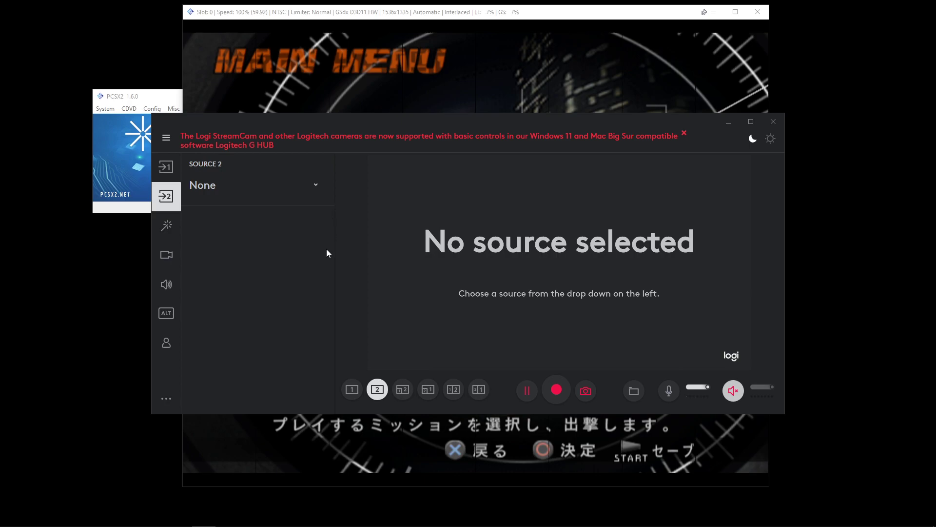
Set Source 2 to the Pcsx2 window capture with Horizontally Flip Source enabled.
{"action": "left_click", "coordinate": [160, 259]}
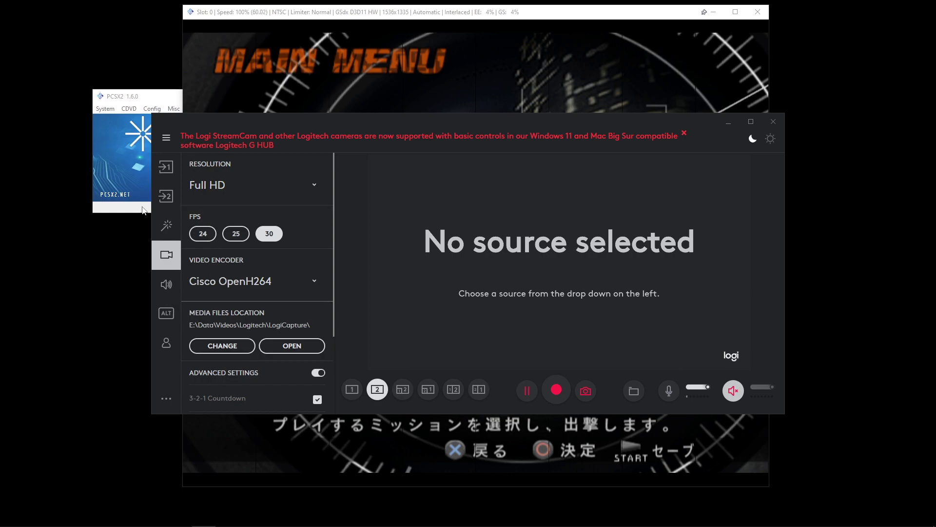
{"action": "left_click", "coordinate": [166, 197]}
{"action": "left_click", "coordinate": [222, 187]}
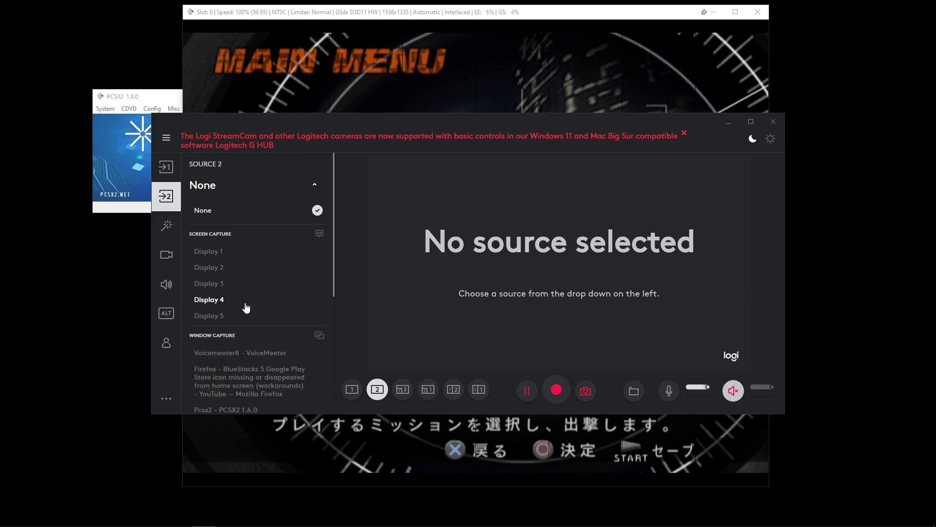
{"action": "scroll", "coordinate": [261, 327], "scroll_direction": "down", "scroll_amount": 2}
{"action": "scroll", "coordinate": [261, 352], "scroll_direction": "down", "scroll_amount": 1}
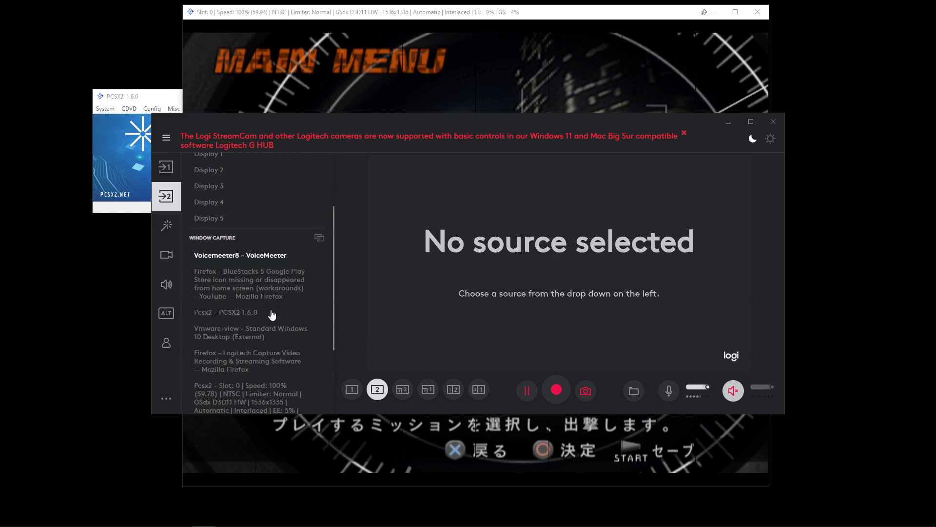
{"action": "left_click", "coordinate": [265, 397]}
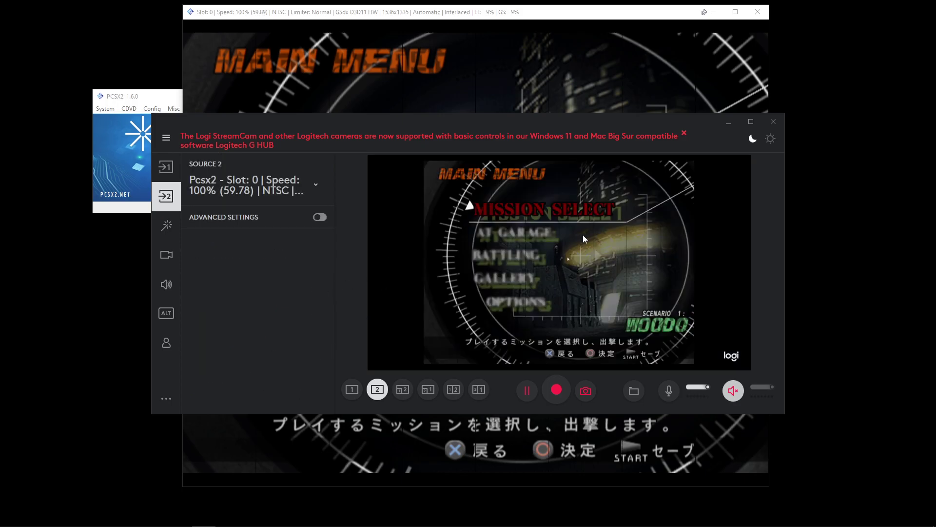
{"action": "left_click", "coordinate": [320, 218]}
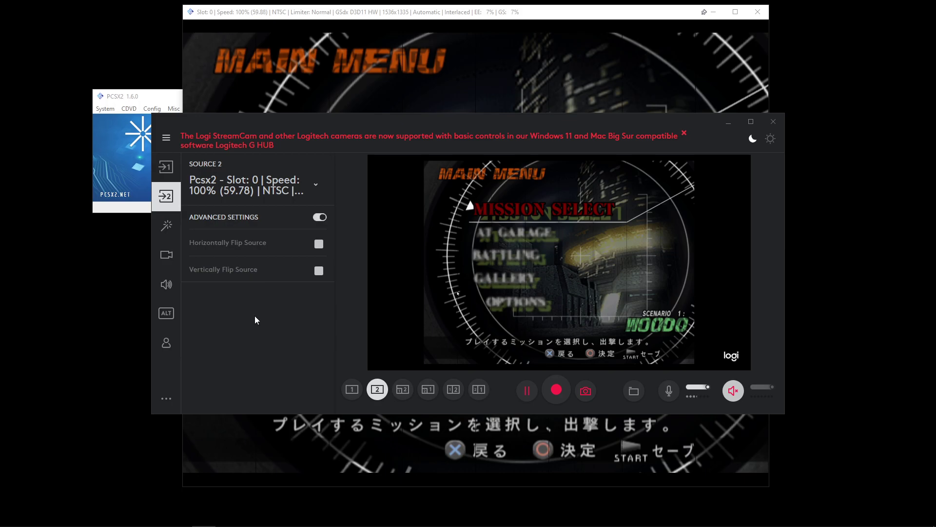
{"action": "left_click", "coordinate": [319, 243]}
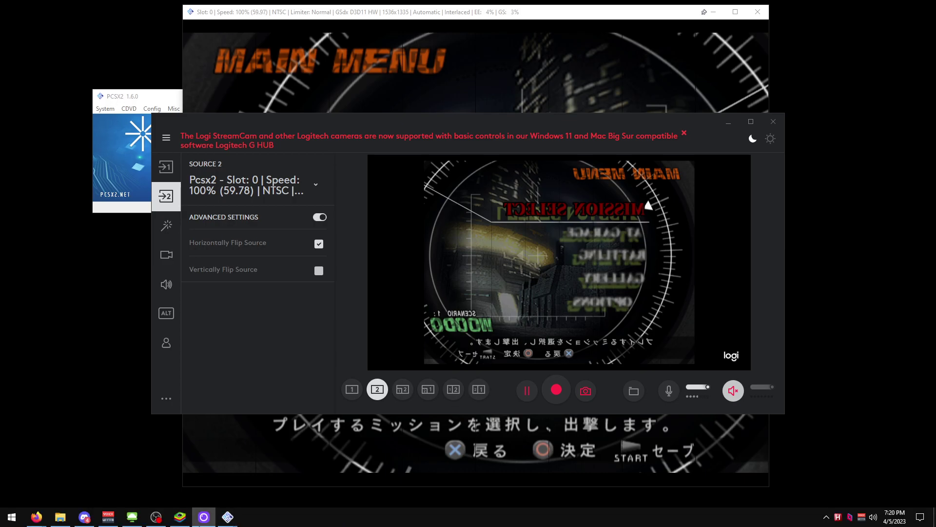
Review BlueStacks Display, Devices (Logi Capture camera) and Preferences settings, then close Settings.
{"action": "left_click", "coordinate": [179, 516]}
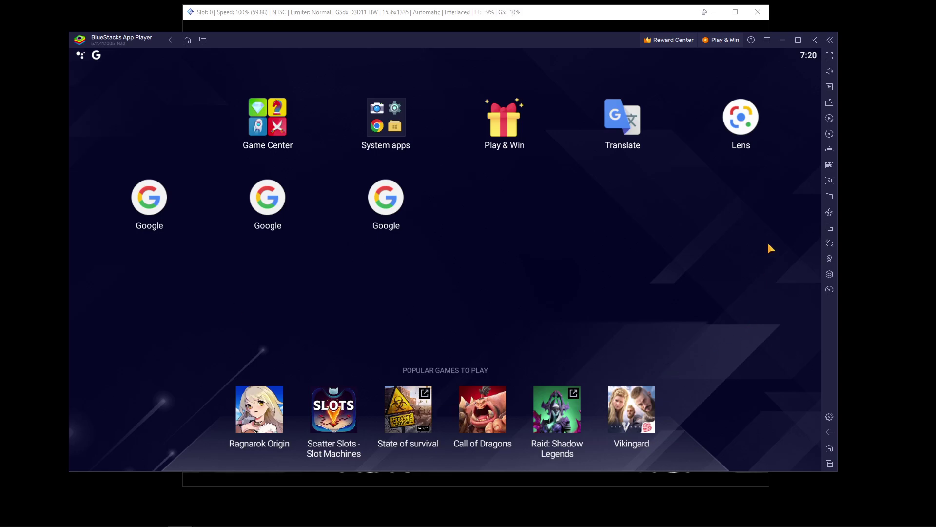
{"action": "left_click", "coordinate": [829, 418]}
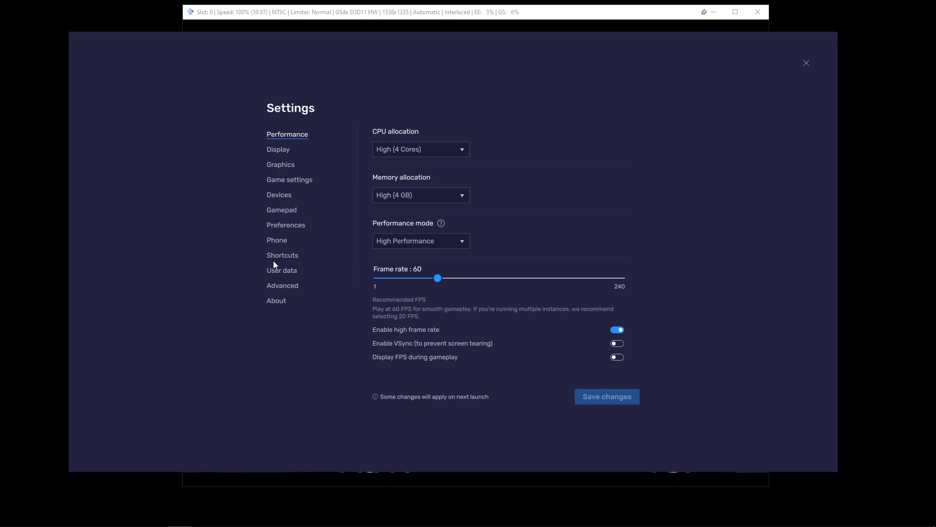
{"action": "left_click", "coordinate": [278, 150]}
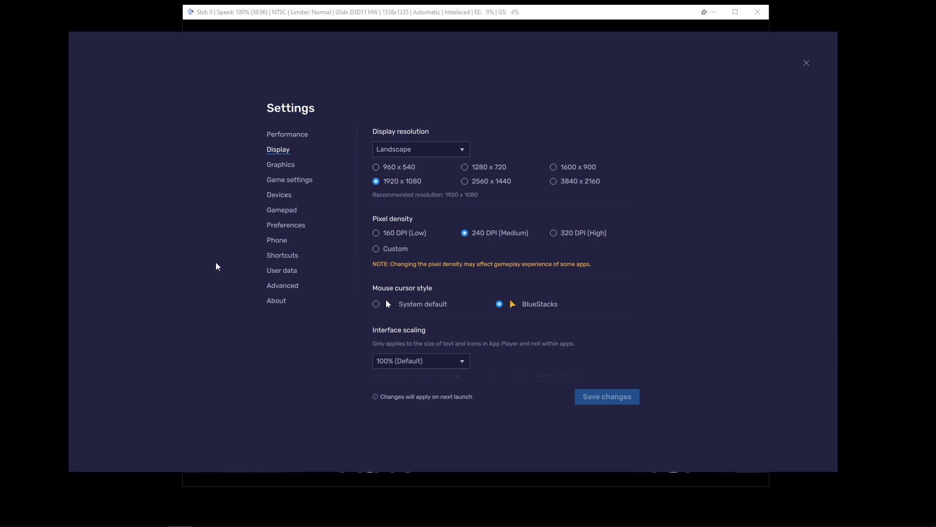
{"action": "left_click", "coordinate": [282, 196]}
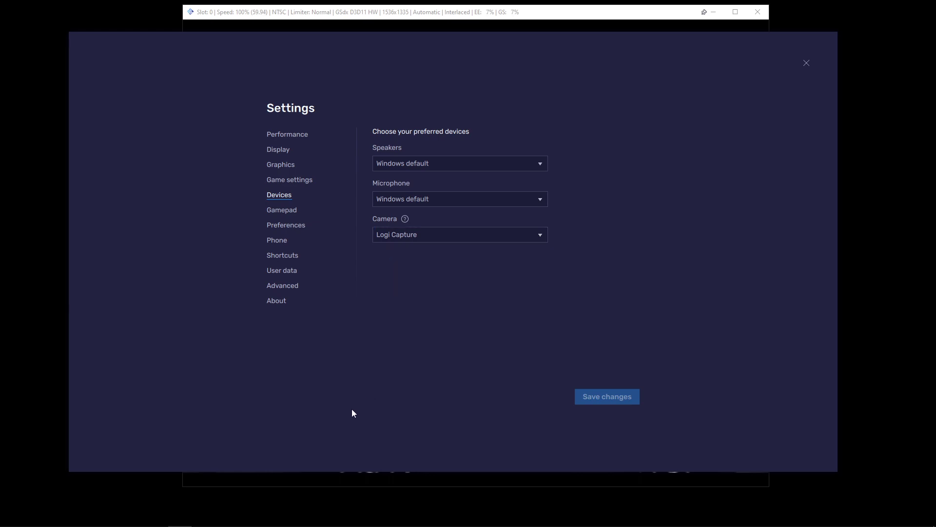
{"action": "left_click", "coordinate": [290, 223]}
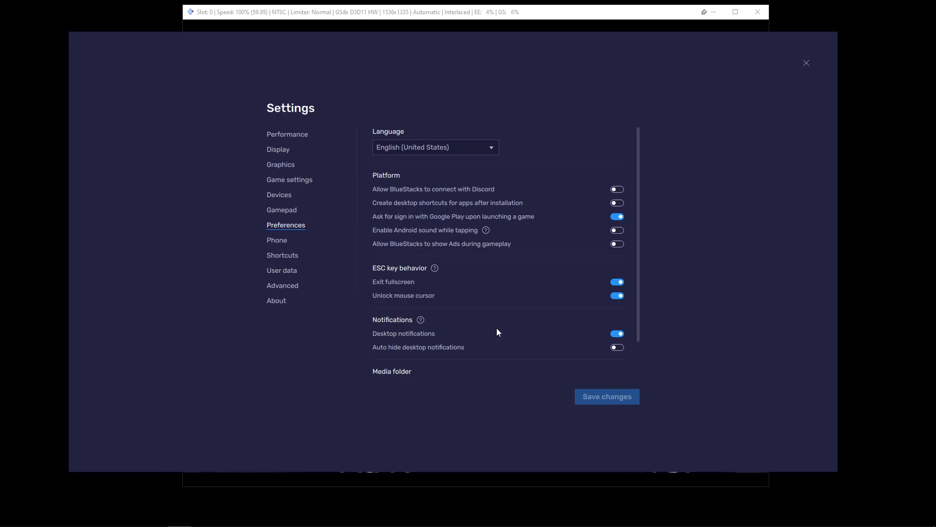
{"action": "left_click", "coordinate": [807, 60]}
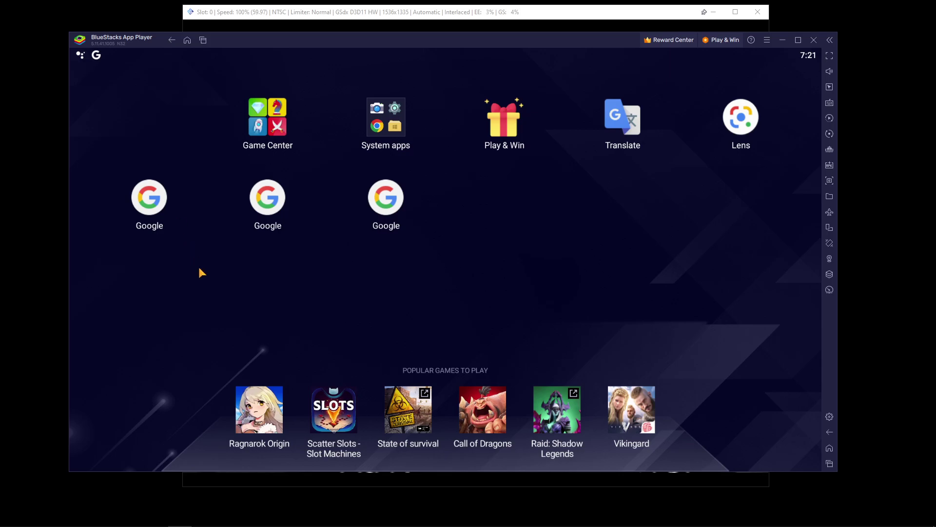
Search Google Play Store from Game Center using the 'google translate' recent suggestion.
{"action": "left_click", "coordinate": [263, 117]}
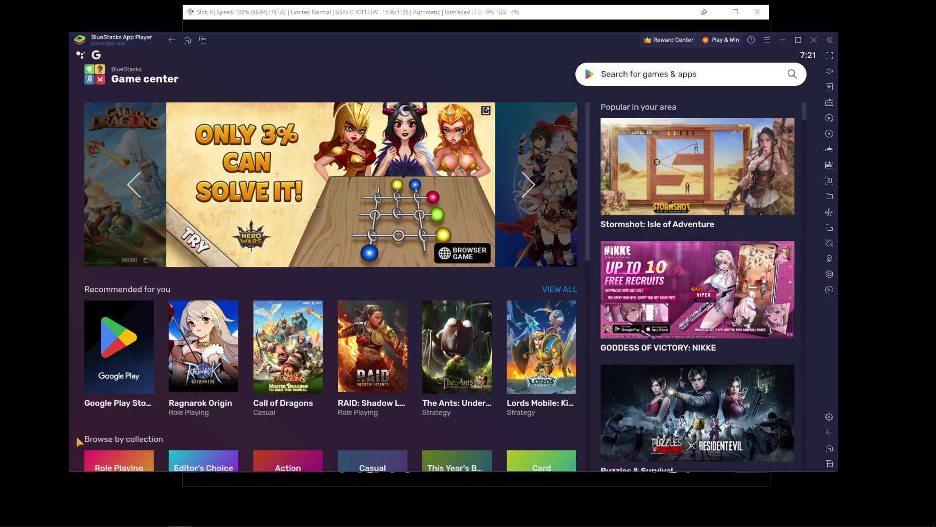
{"action": "left_click", "coordinate": [113, 347]}
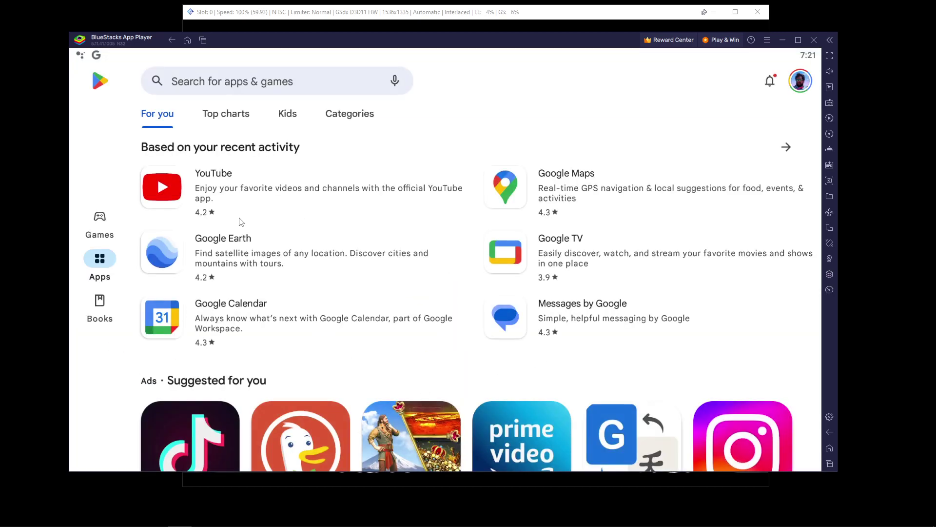
{"action": "left_click", "coordinate": [275, 85]}
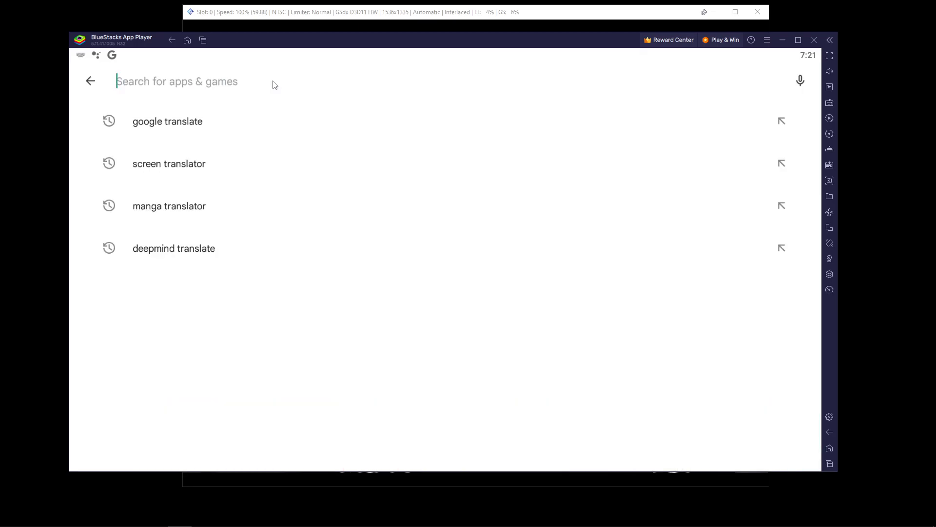
{"action": "left_click", "coordinate": [168, 121]}
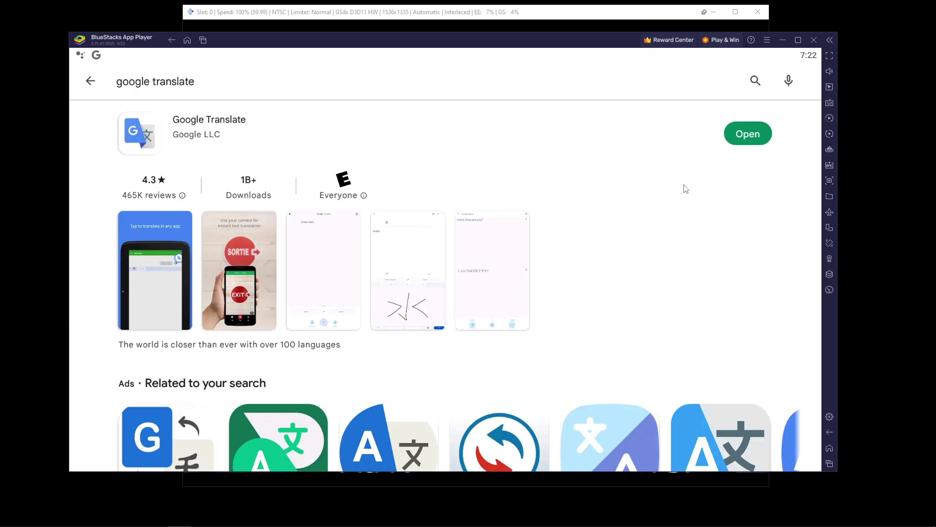
Launch Google Translate, keep Japanese as the source language, and start Camera translation.
{"action": "left_click", "coordinate": [751, 134]}
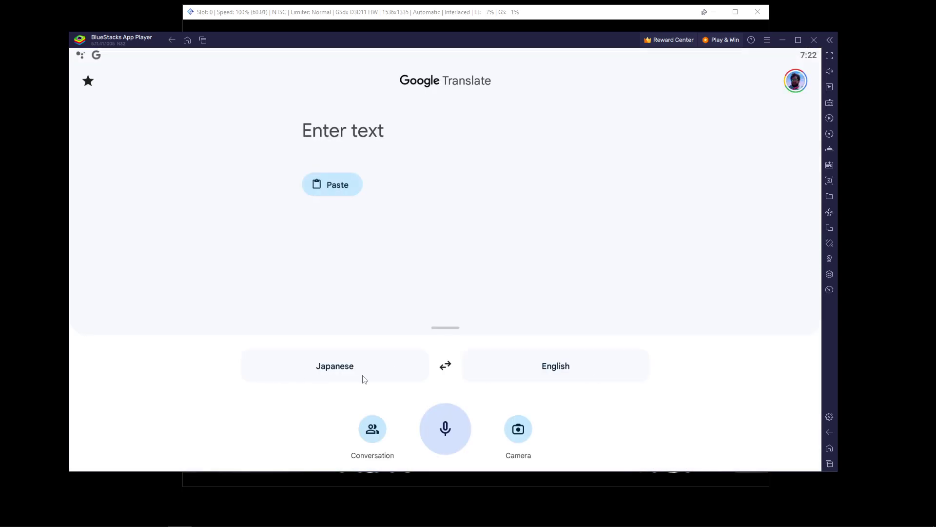
{"action": "left_click", "coordinate": [344, 366]}
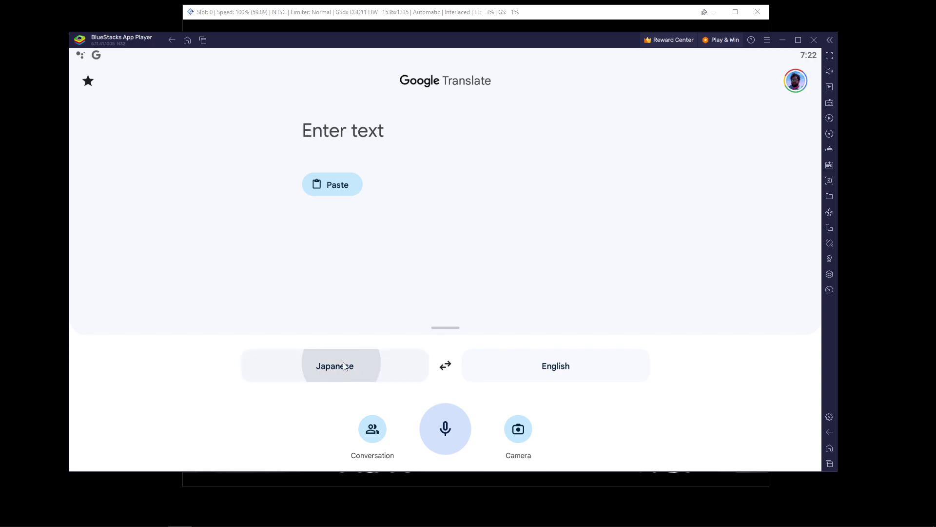
{"action": "left_click", "coordinate": [212, 386]}
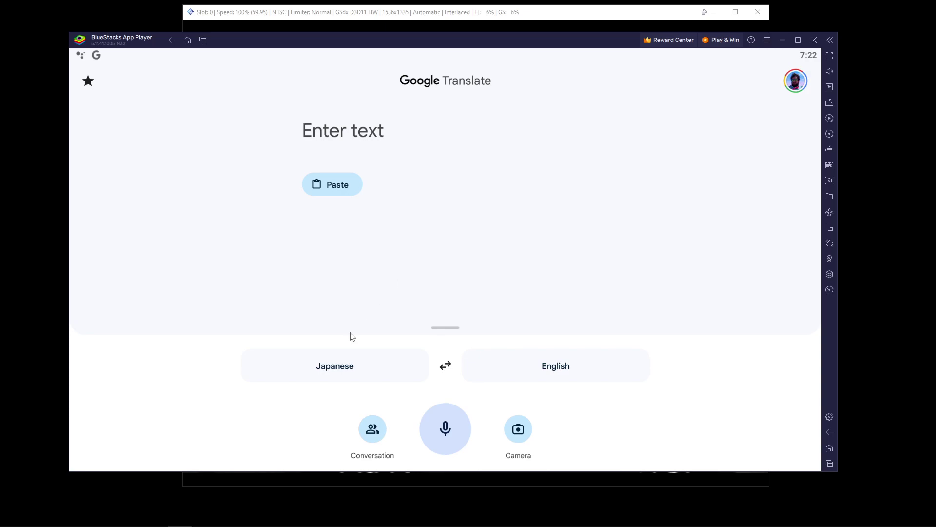
{"action": "left_click", "coordinate": [519, 434]}
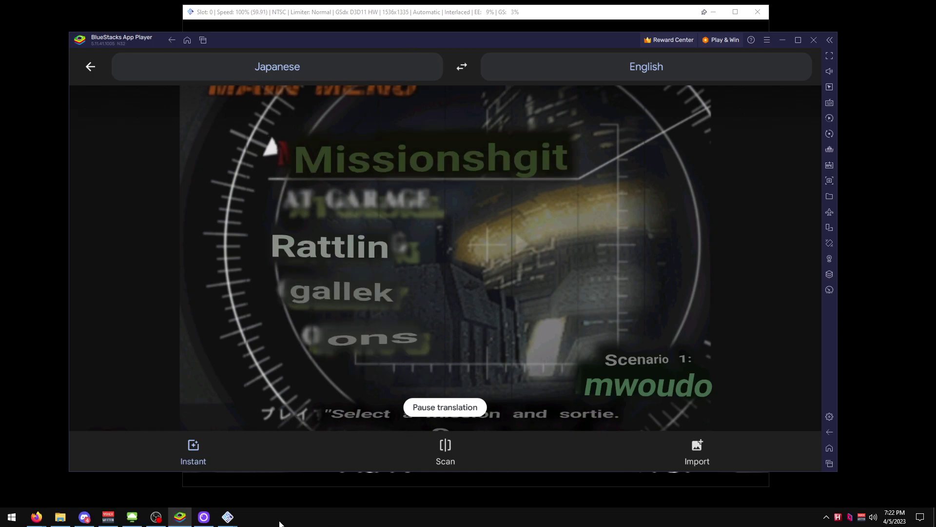
In PCSX2, go to Mission Select's Story Mission, then return to BlueStacks.
{"action": "mouse_move", "coordinate": [228, 516]}
{"action": "left_click", "coordinate": [278, 482]}
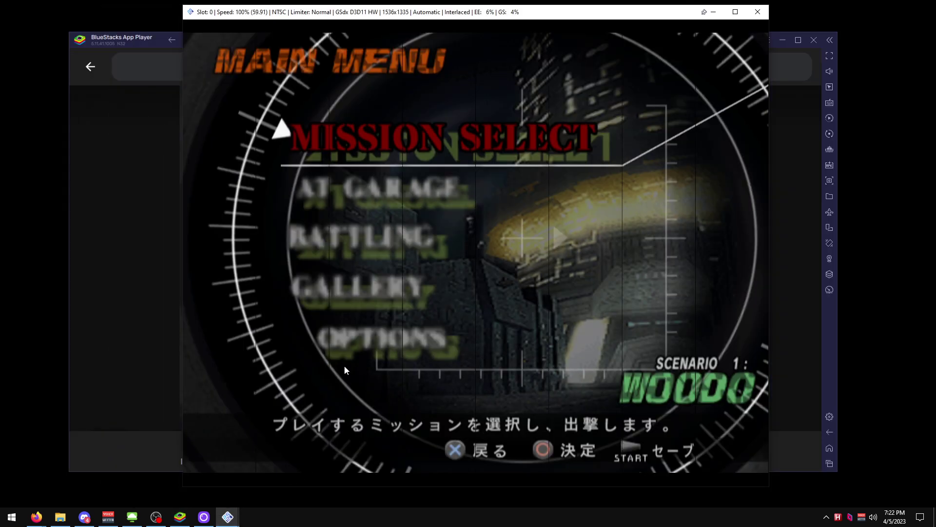
{"action": "key", "text": "alt+Tab"}
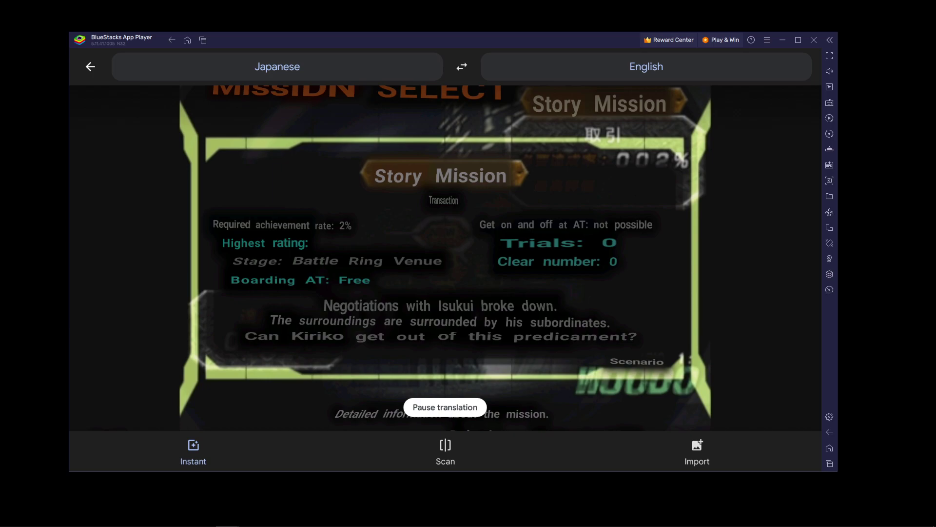
{"action": "left_click", "coordinate": [445, 407]}
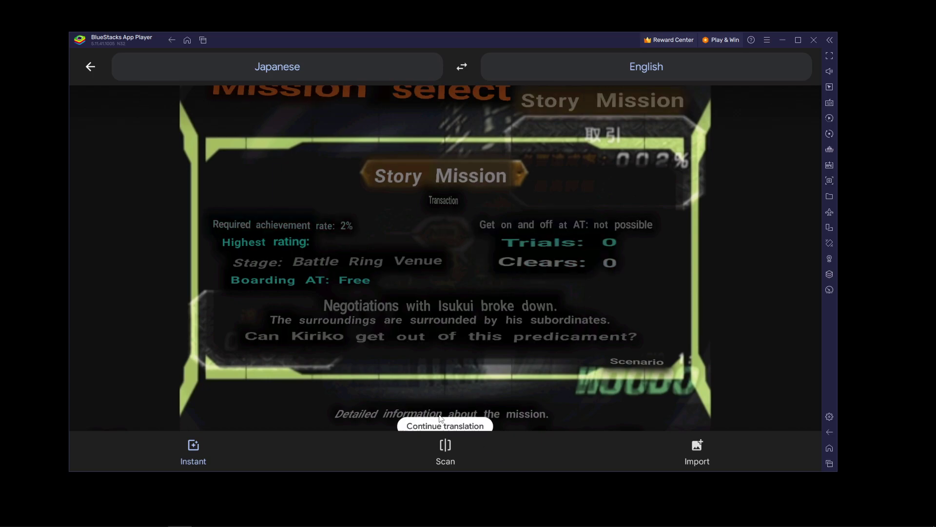
{"action": "left_click", "coordinate": [445, 407]}
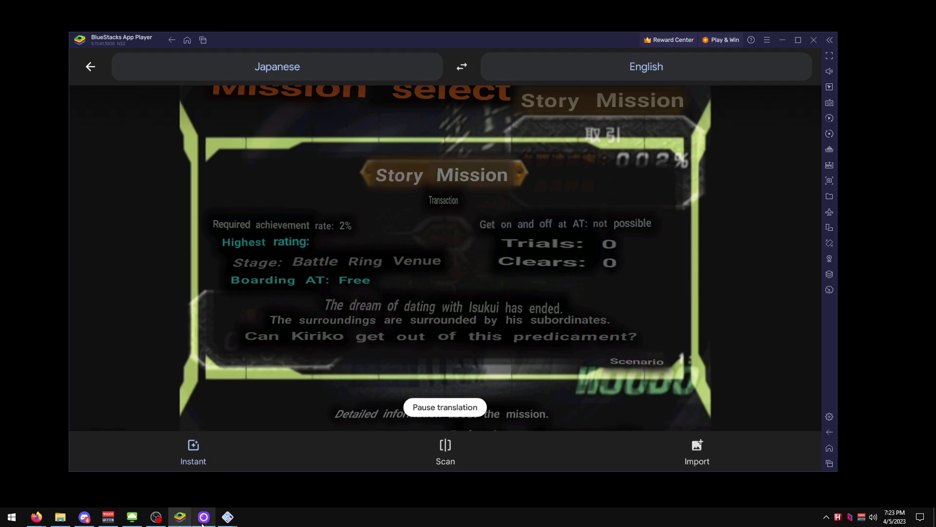
{"action": "left_click", "coordinate": [203, 517]}
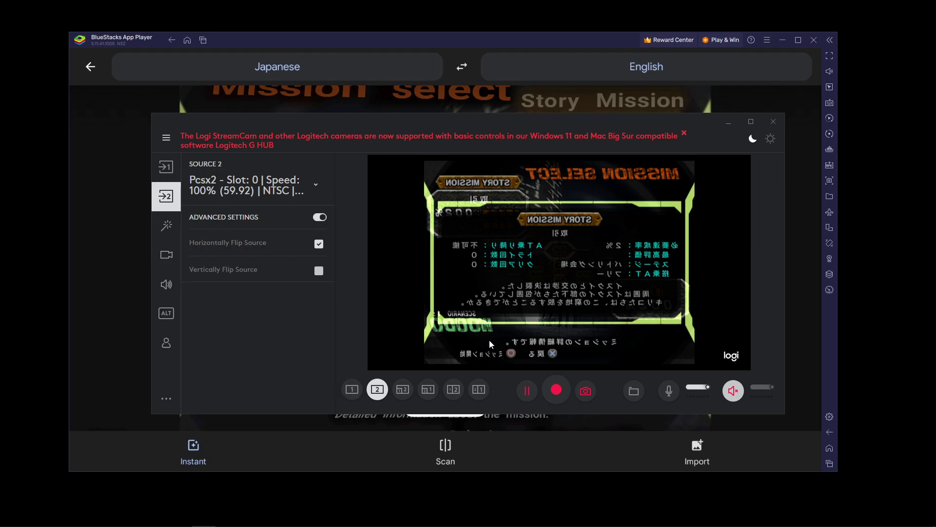
{"action": "left_click", "coordinate": [729, 122]}
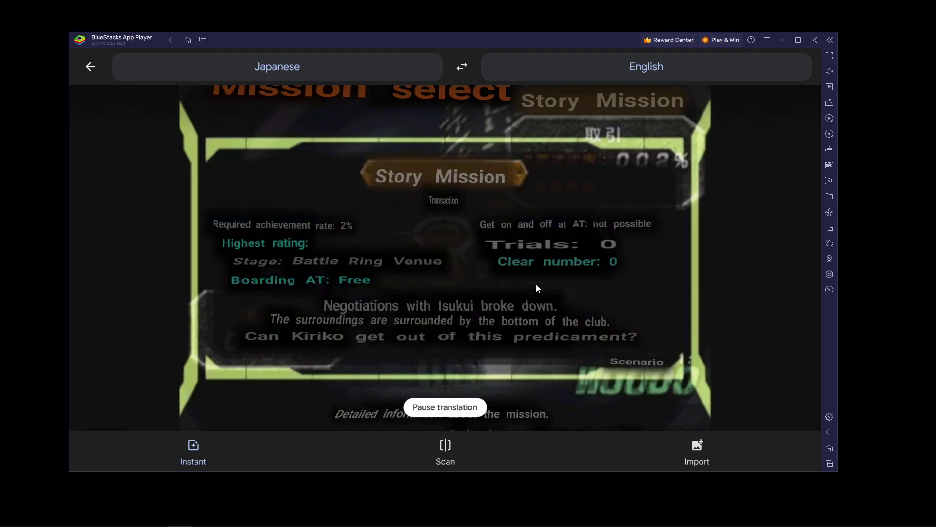